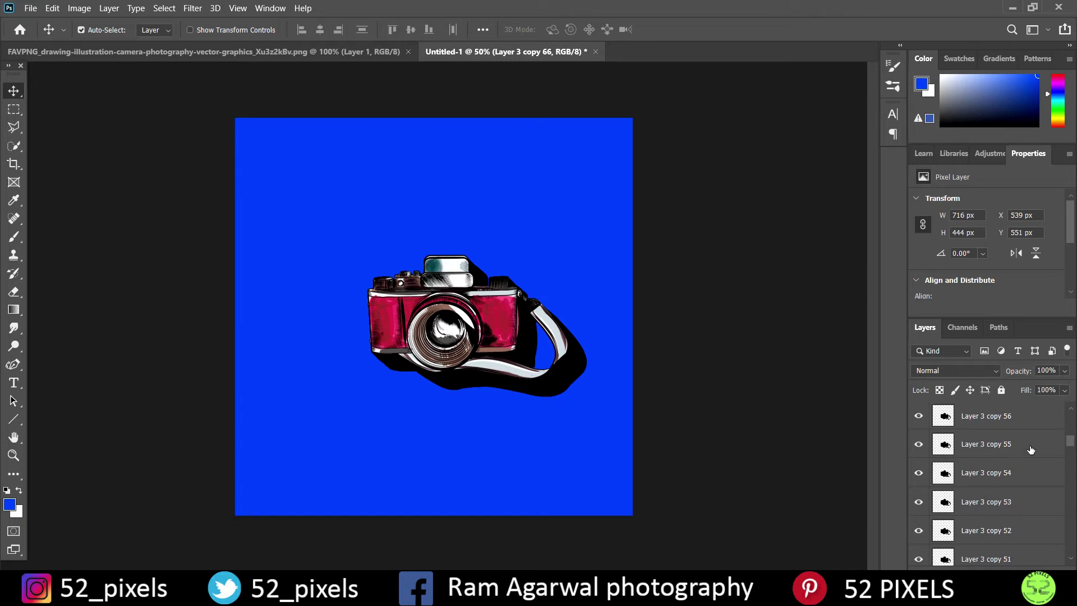
Merge all the Layer 3 copies, from Layer 3 copy 66 down to Layer 3, into a single shadow layer
scroll(990, 434, up, 4)
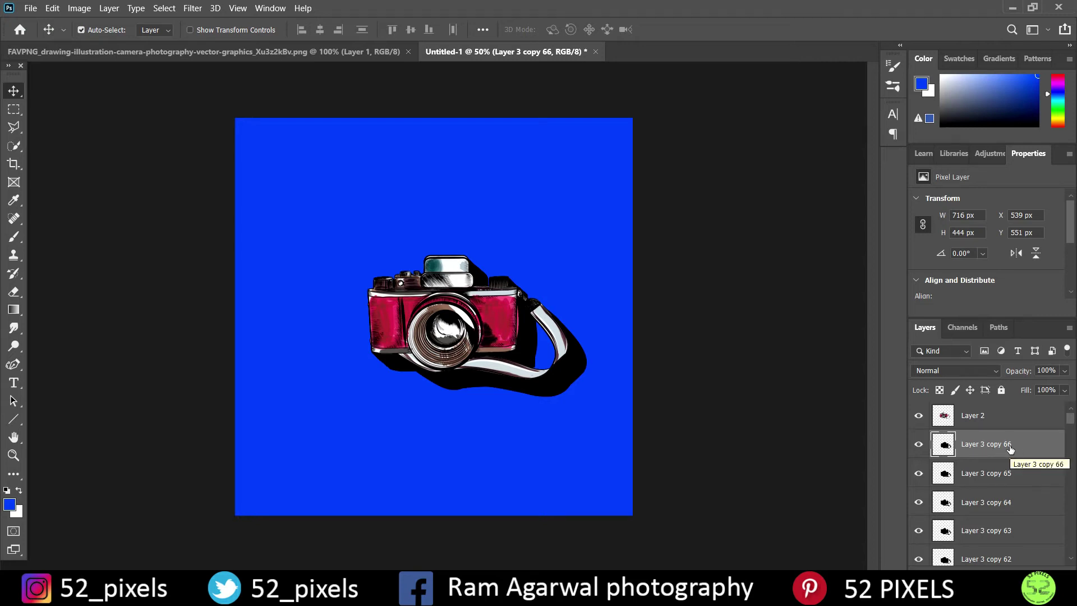
scroll(1006, 480, down, 15)
scroll(1006, 487, down, 4)
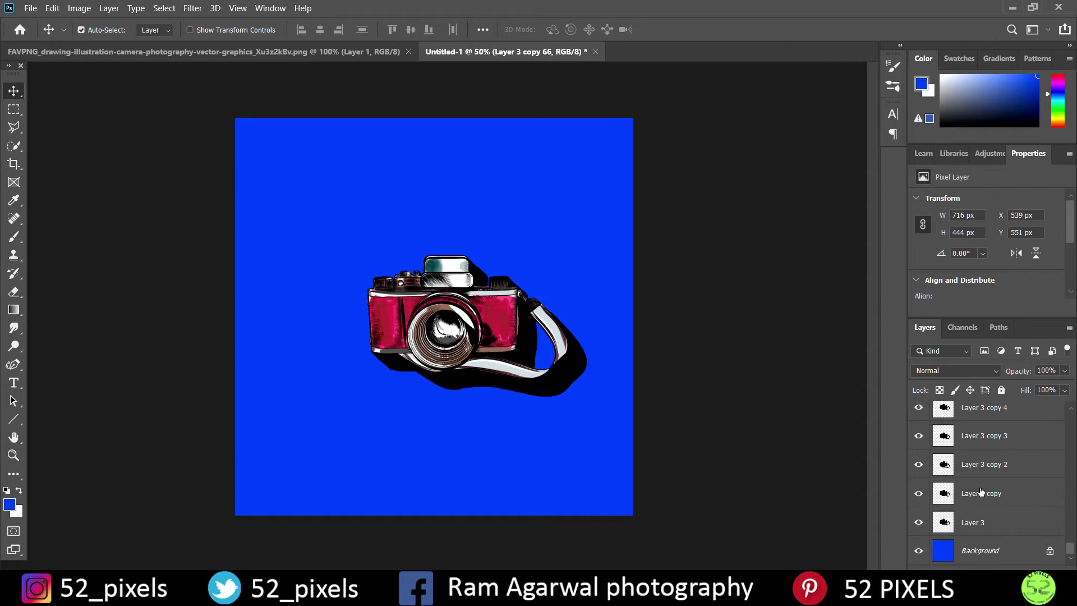
shift+click(977, 524)
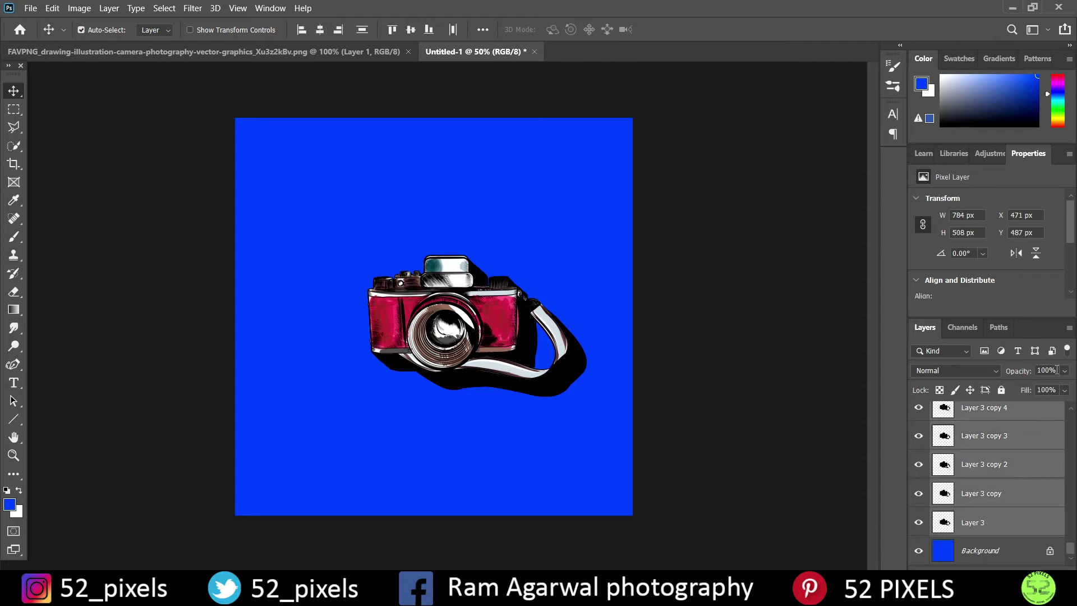
click(1069, 327)
click(973, 485)
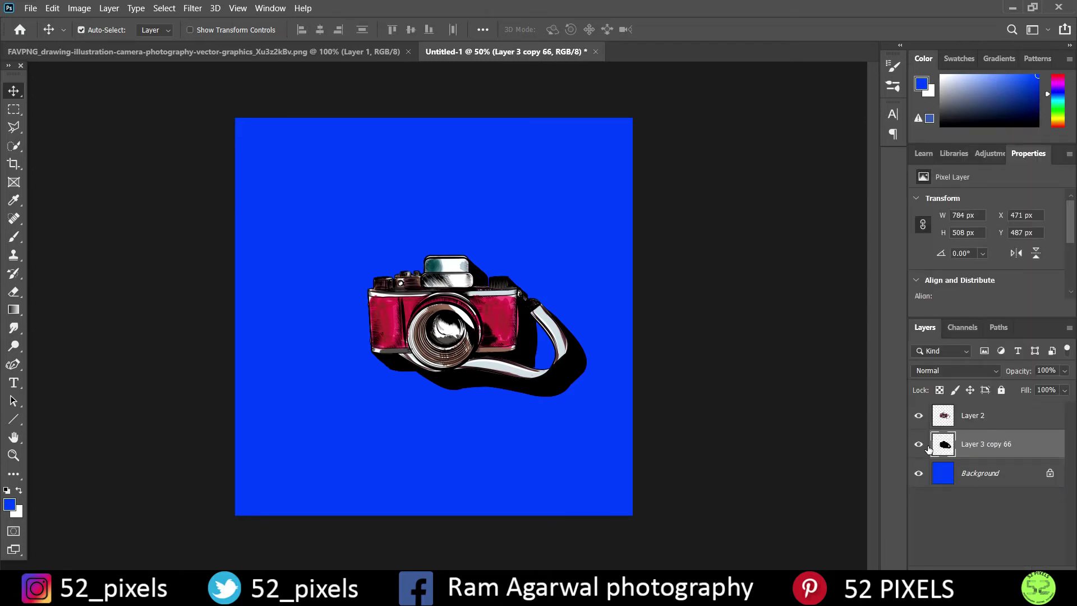
Toggle the merged shadow layer's visibility to compare the camera with and without its shadow
click(919, 445)
click(919, 445)
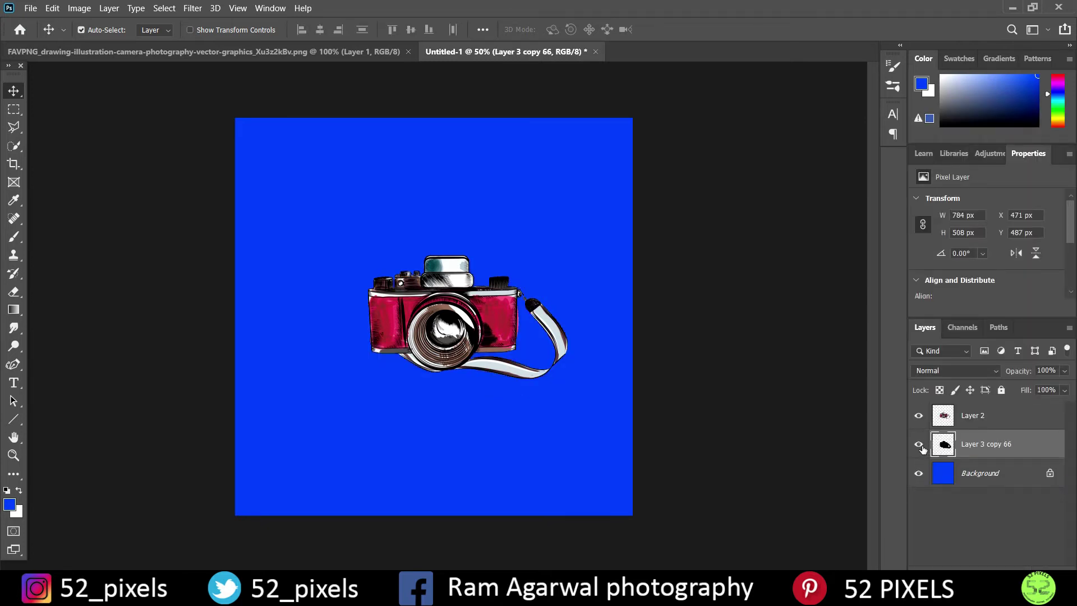
click(919, 445)
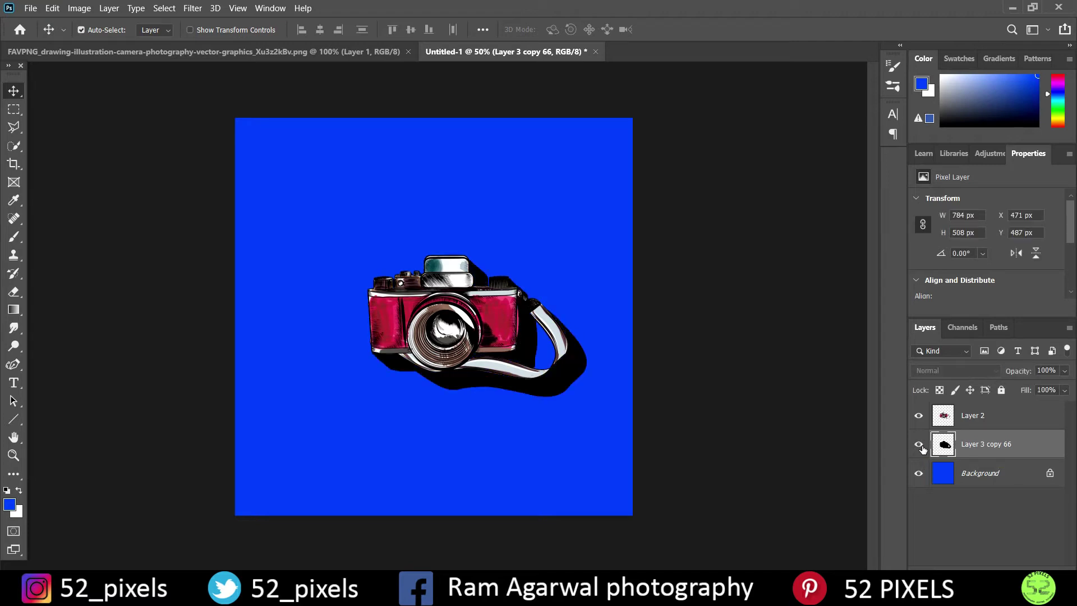
Duplicate the merged shadow layer and move the copy diagonally about 70 px right and 64 px down, aligned with the existing shadow edges
right_click(990, 446)
click(882, 69)
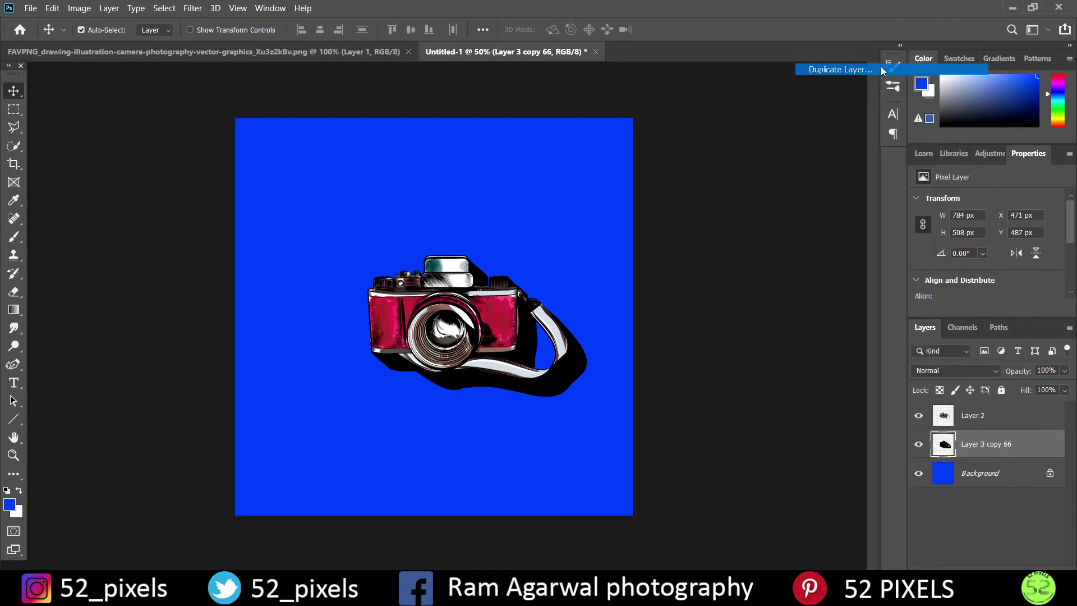
click(650, 159)
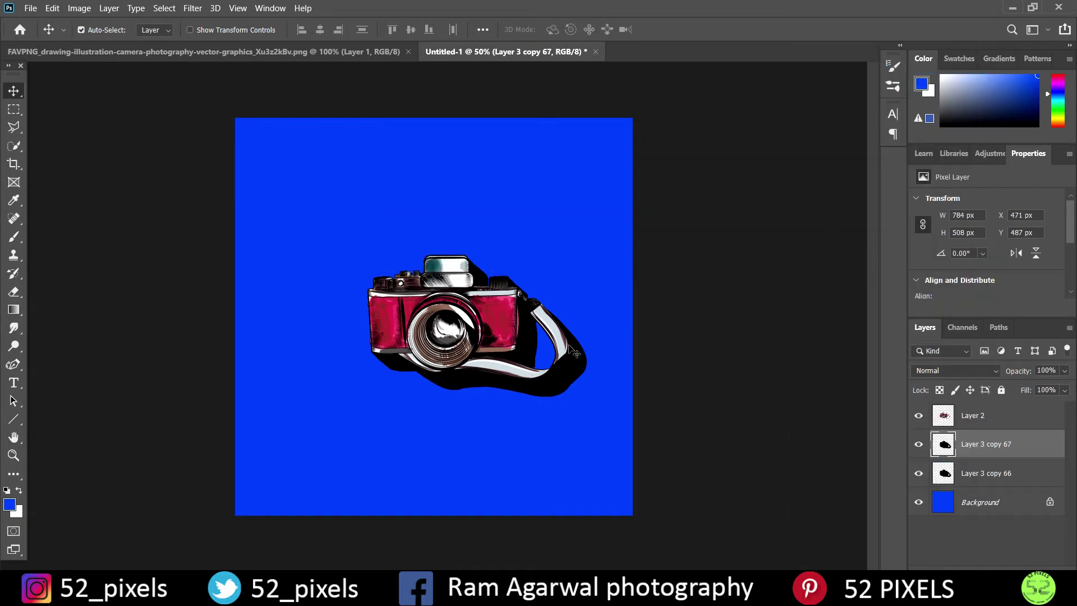
drag(522, 349, 542, 369)
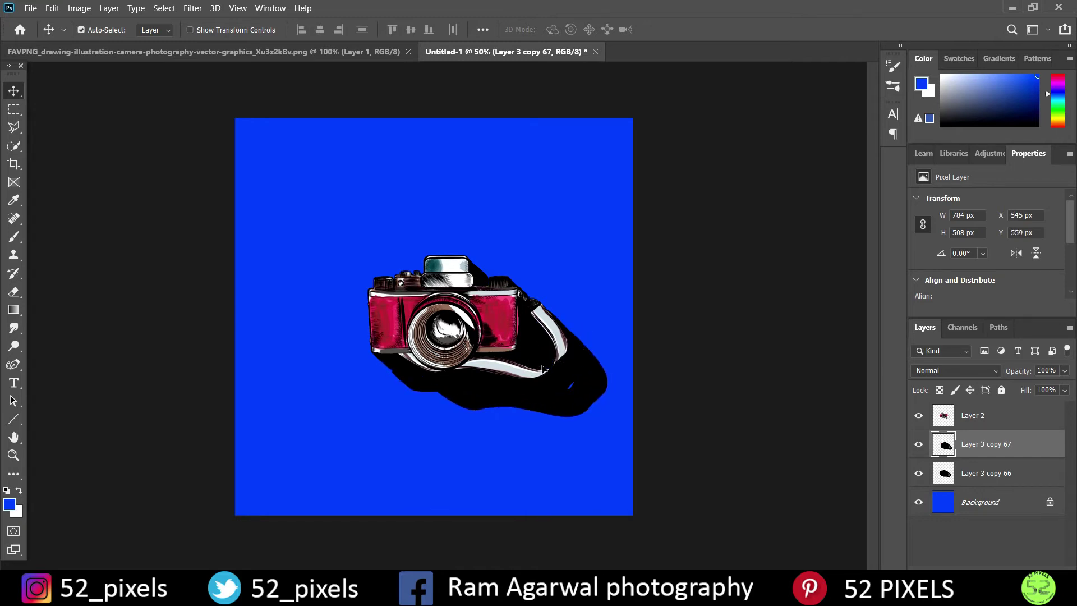
key(Left)
key(Left)
key(Left)
key(Left)
key(Up)
key(Up)
key(Up)
key(Up)
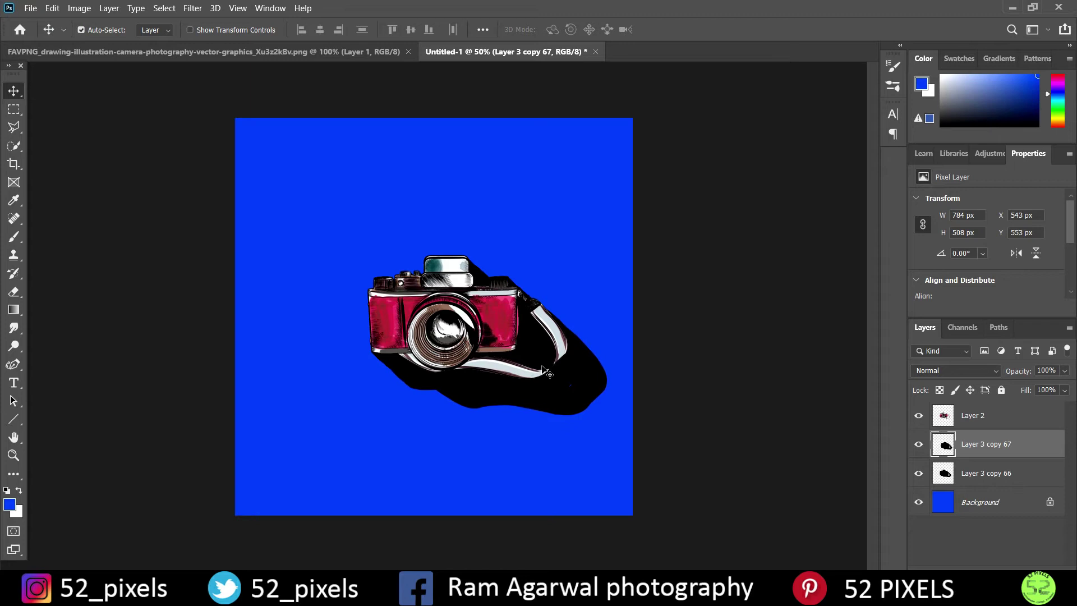
key(Up)
key(Up)
key(Up)
key(Up)
Merge Layer 3 copy 67 with Layer 3 copy 66
shift+click(989, 473)
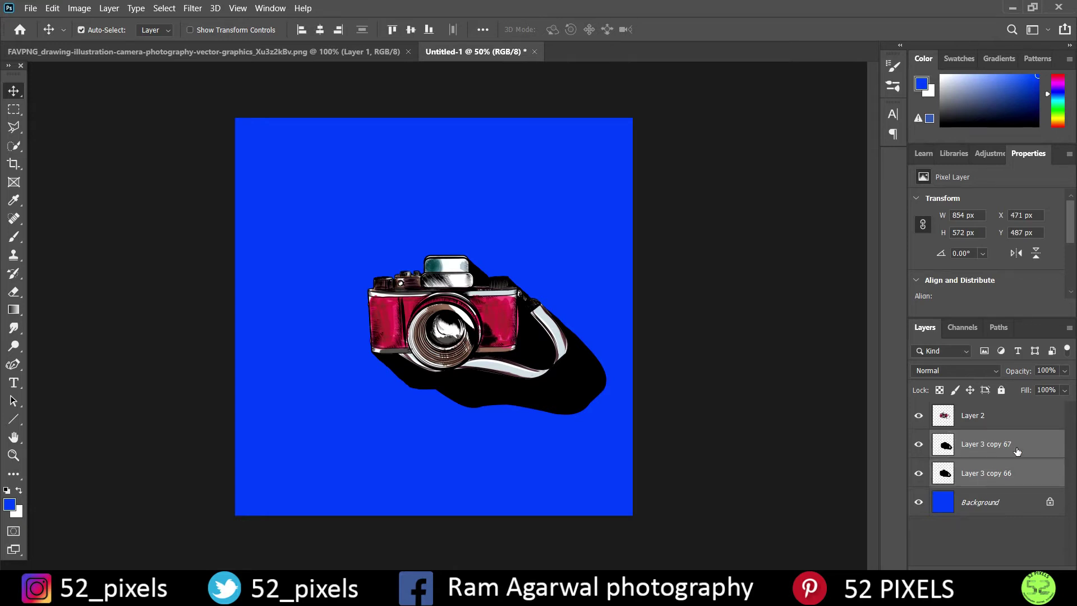
click(1068, 328)
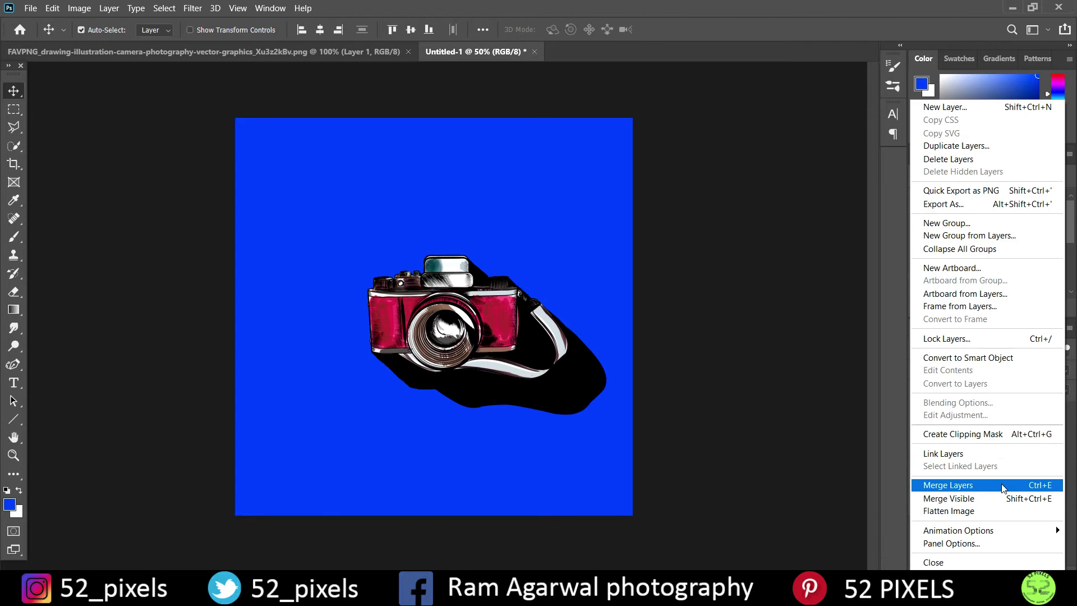
click(1004, 486)
Duplicate the merged shadow again and offset the copy about 120 px right and 112 px down to lengthen the shadow
right_click(1000, 453)
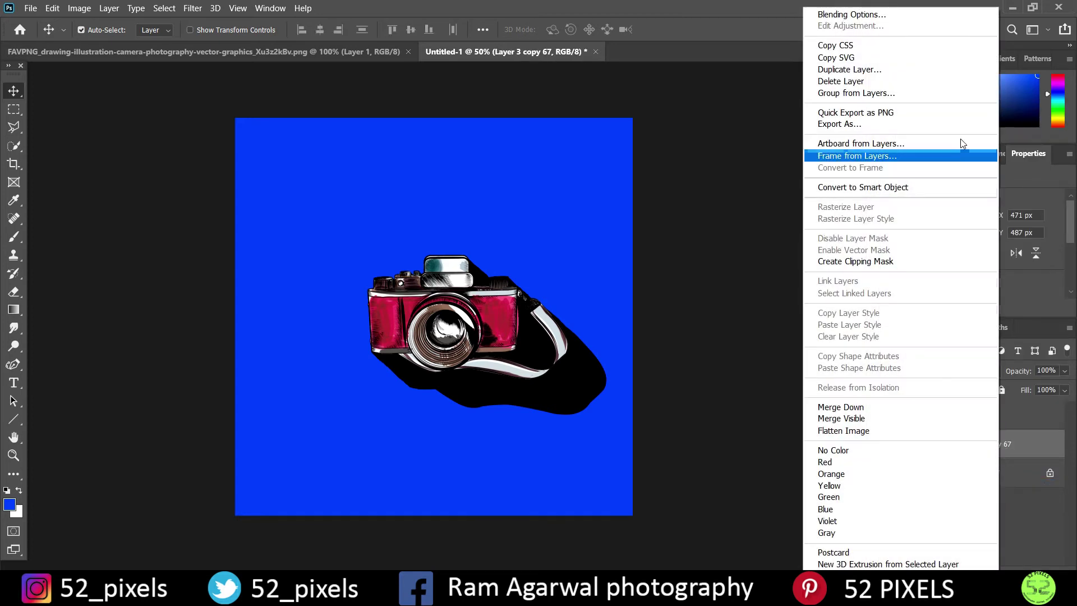
click(922, 69)
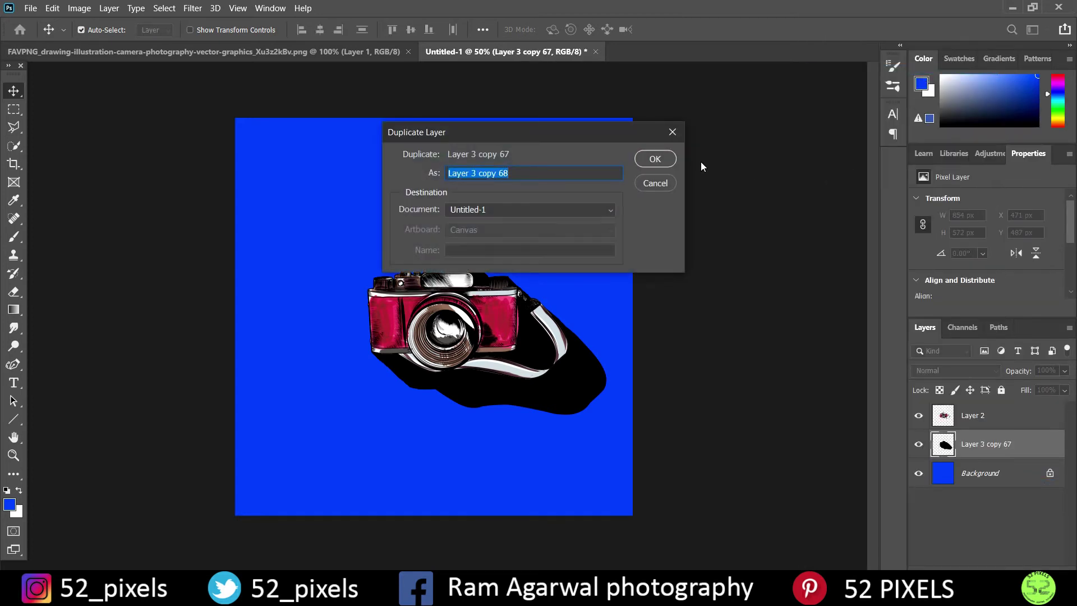
click(673, 159)
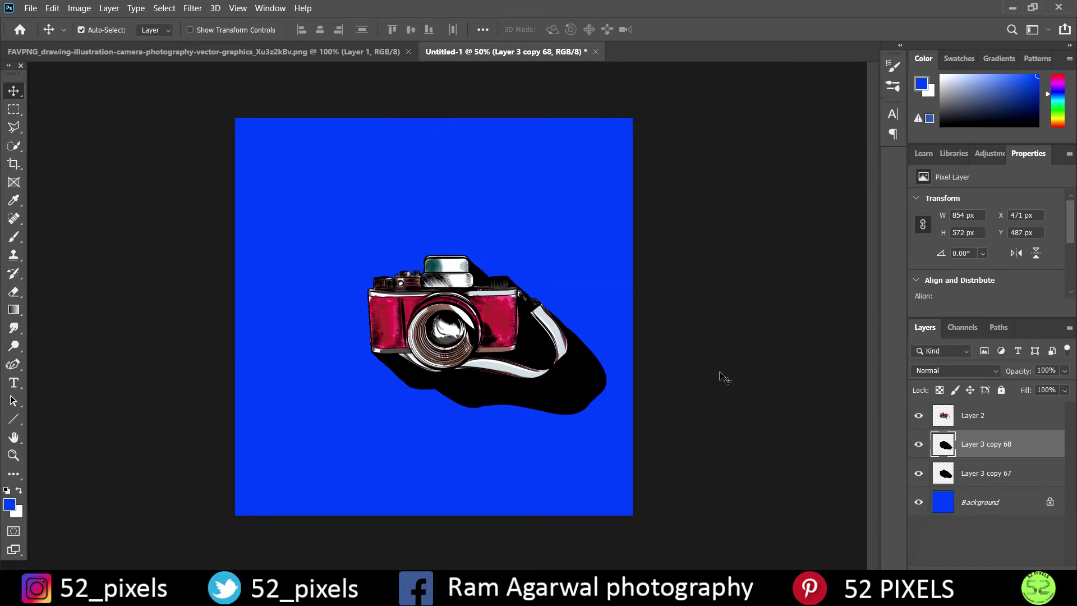
drag(567, 382, 600, 417)
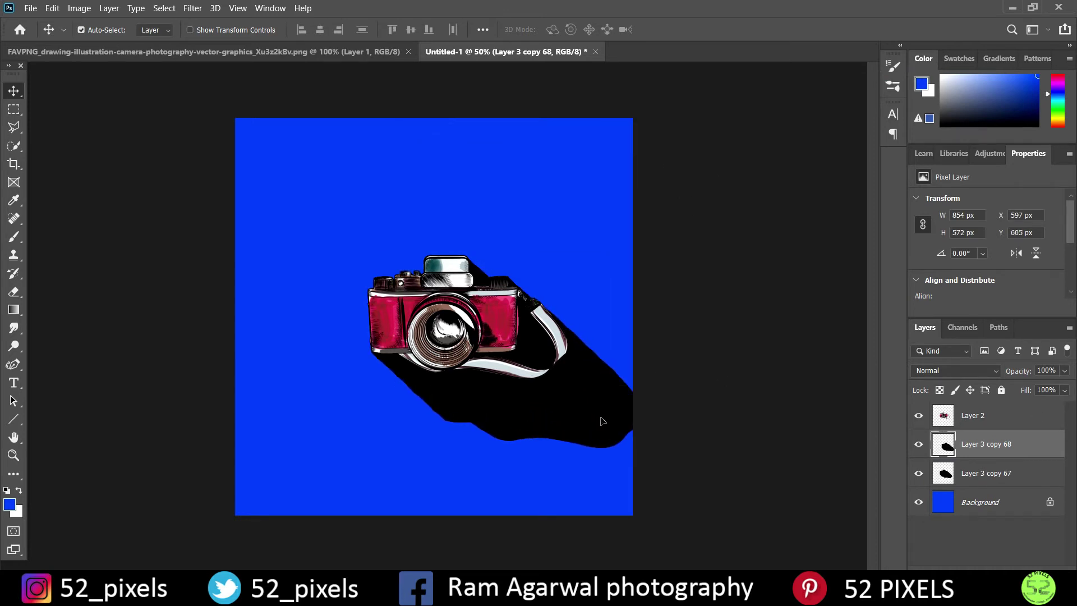
key(Down)
key(Down)
key(Left)
key(Left)
key(Left)
key(Left)
key(Left)
key(Left)
key(Up)
key(Up)
key(Up)
key(Up)
key(Up)
key(Up)
key(Up)
key(Up)
Merge Layer 3 copy 68 with Layer 3 copy 67
shift+click(1000, 473)
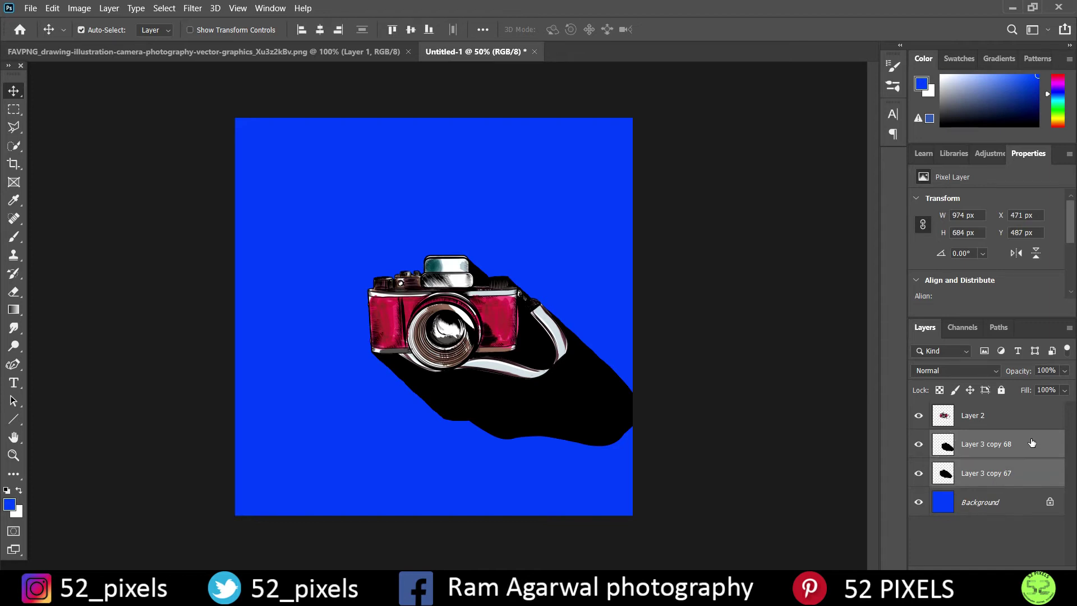
click(1068, 328)
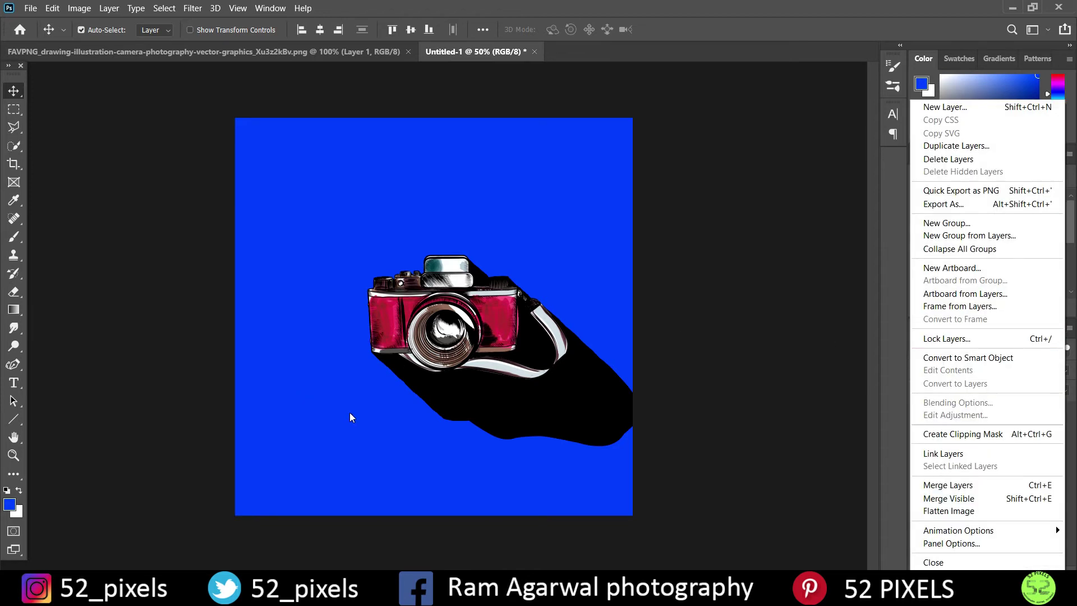
click(935, 485)
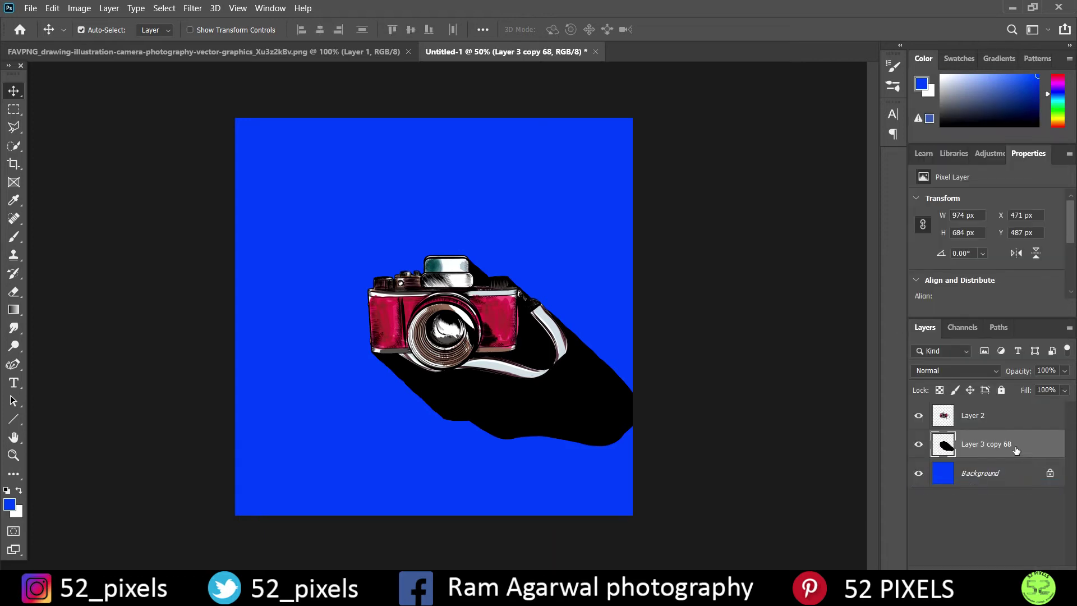
Duplicate the lengthened shadow layer and place the copy along the same diagonal at about X 729 px, Y 725 px
right_click(1015, 451)
click(838, 70)
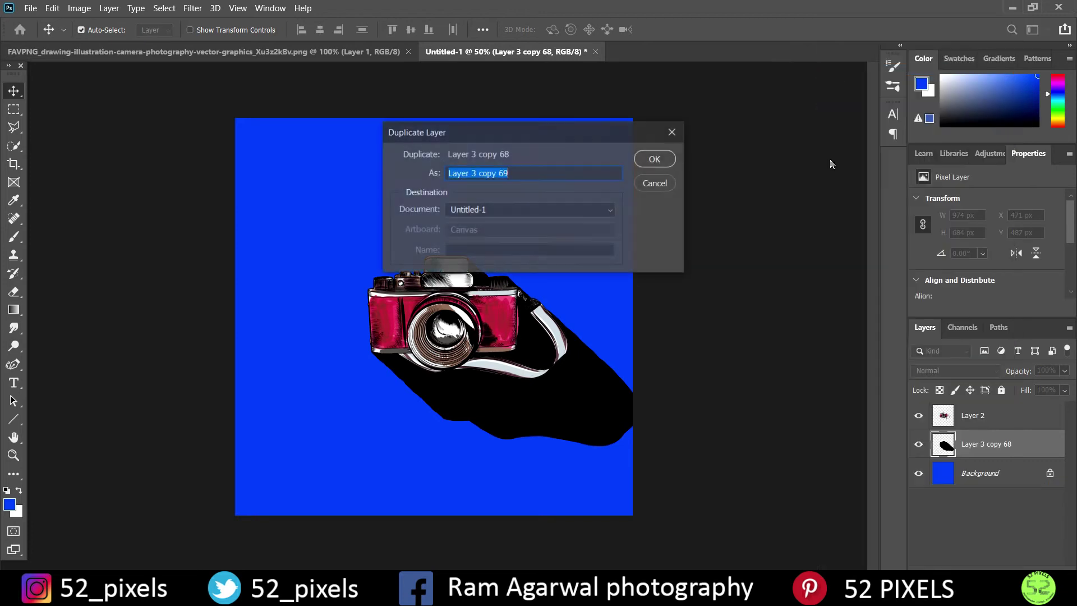
click(652, 160)
drag(546, 408, 608, 467)
key(Up)
key(Up)
key(Up)
key(Up)
key(Up)
key(Up)
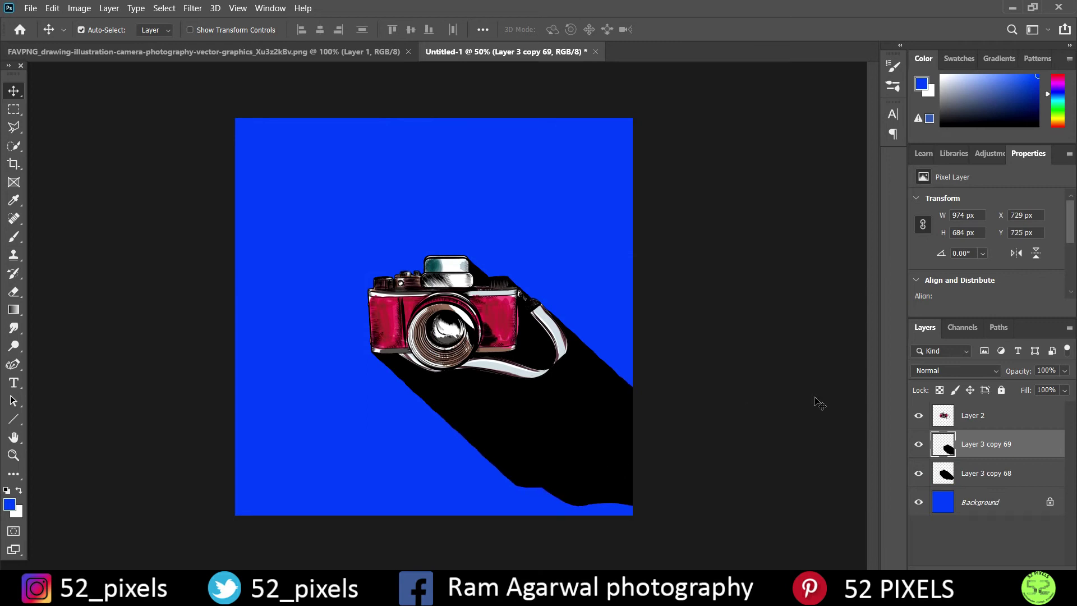
Merge Layer 3 copy 69 with Layer 3 copy 68
shift+click(976, 476)
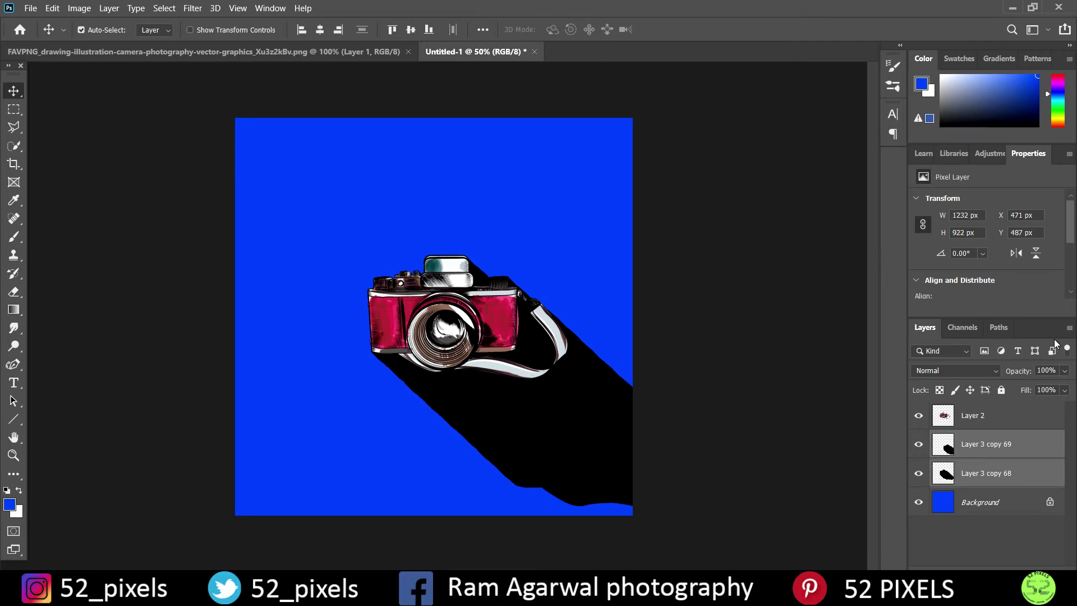
click(1069, 327)
click(948, 485)
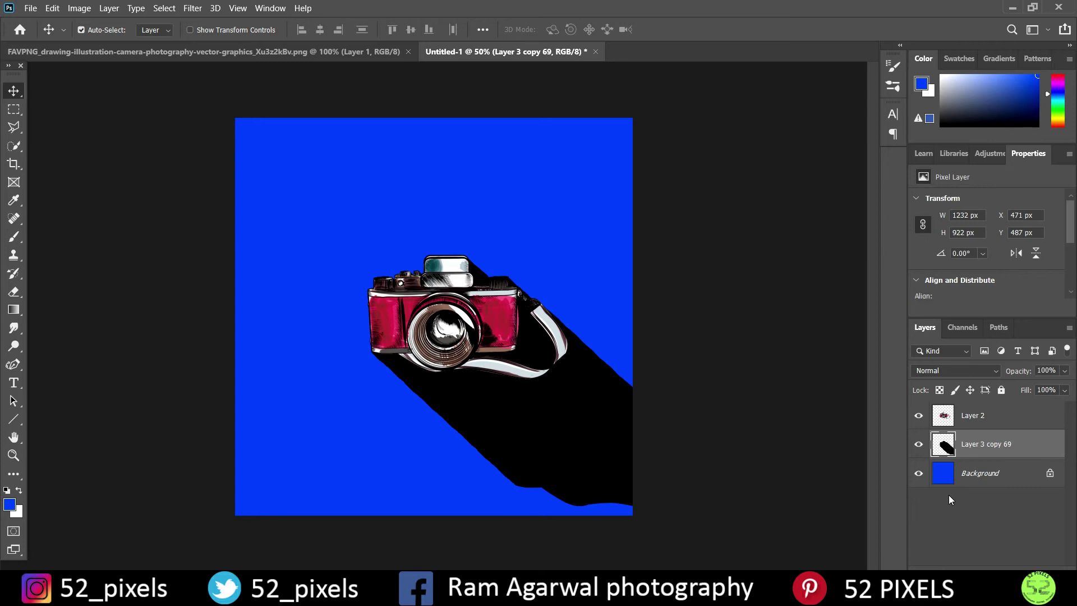
Duplicate the shadow layer once more and place the copy at about X 659 px, Y 661 px, extending the shadow past the canvas's lower edge
right_click(991, 444)
click(850, 73)
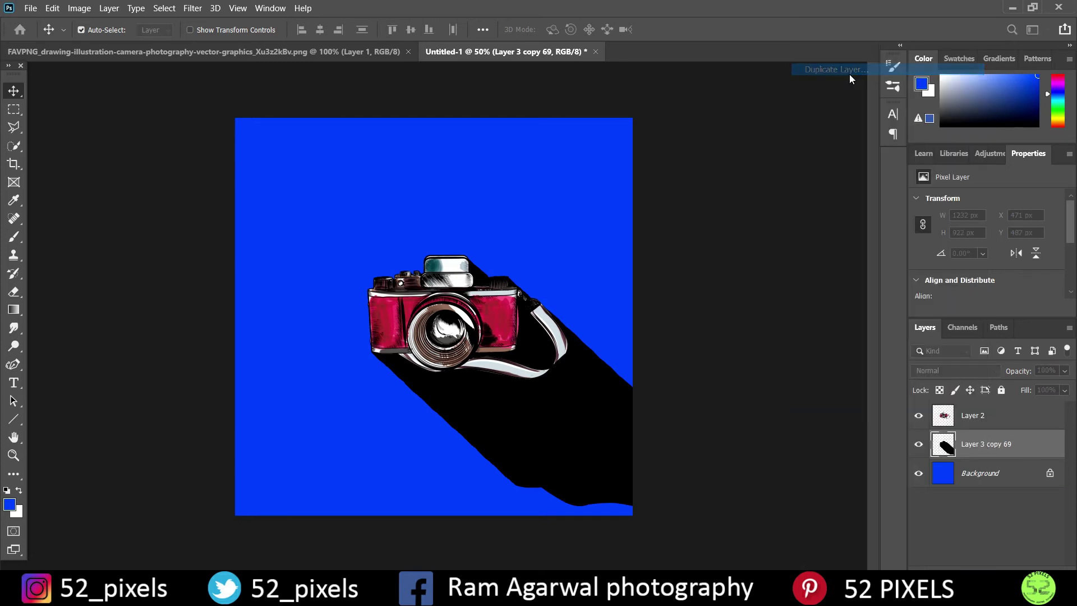
click(651, 160)
drag(504, 441, 569, 487)
key(Up)
key(Up)
key(Up)
key(Up)
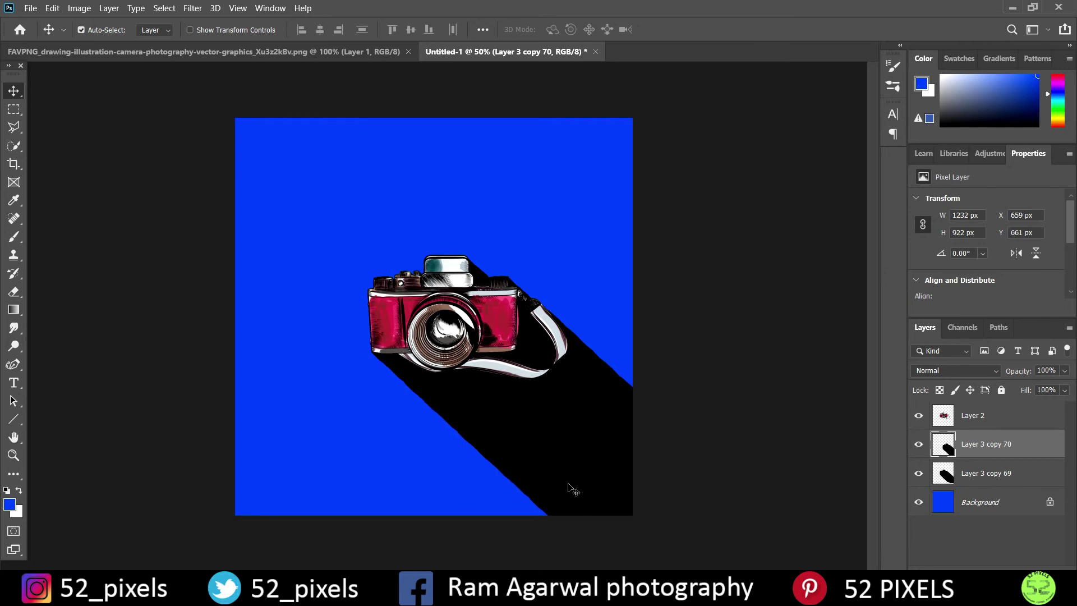
Merge Layer 3 copy 70 with Layer 3 copy 69 to form one long shadow layer
shift+click(984, 477)
click(1069, 327)
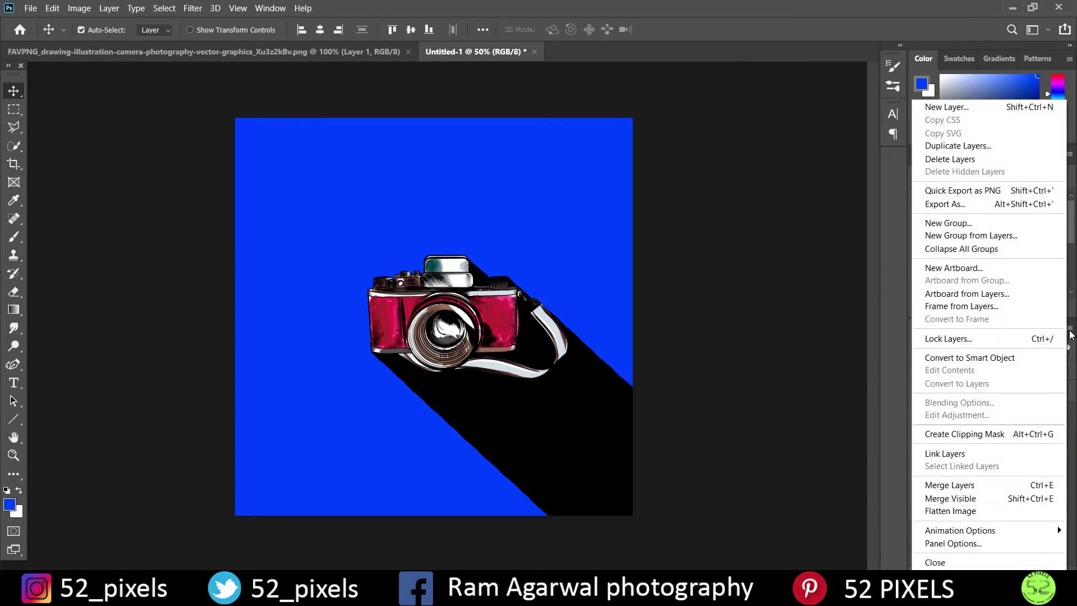
click(981, 485)
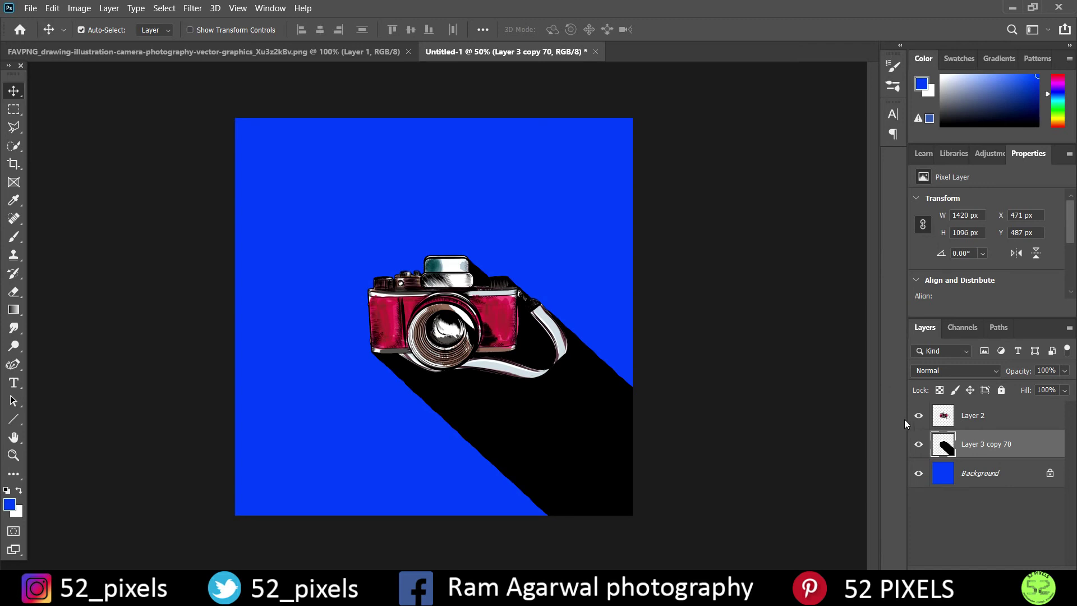
Lower the long shadow layer's opacity to 16%, keeping its blending mode at Normal
click(994, 375)
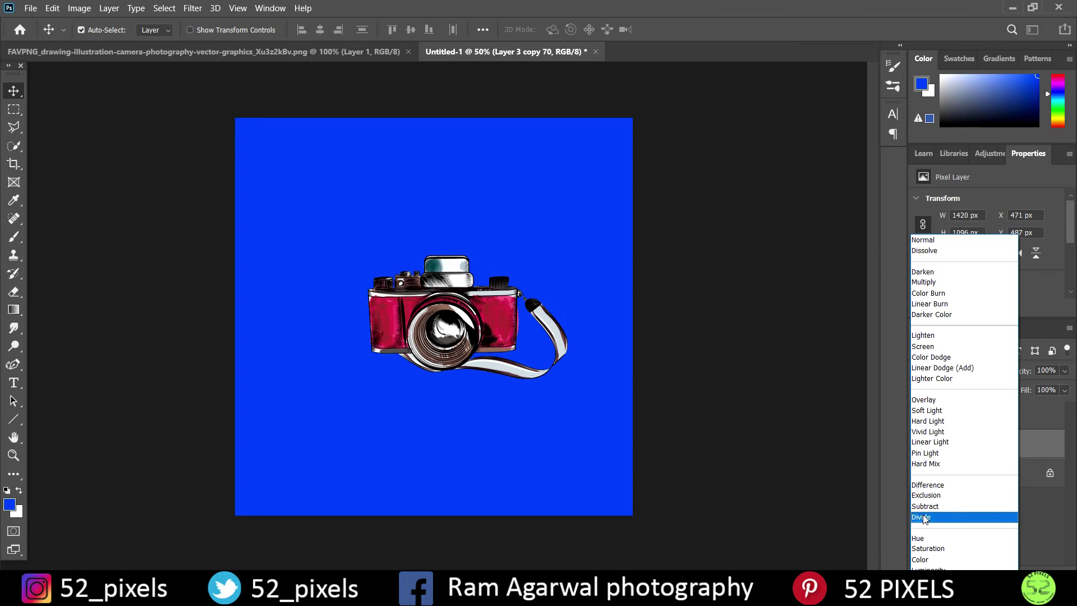
click(879, 529)
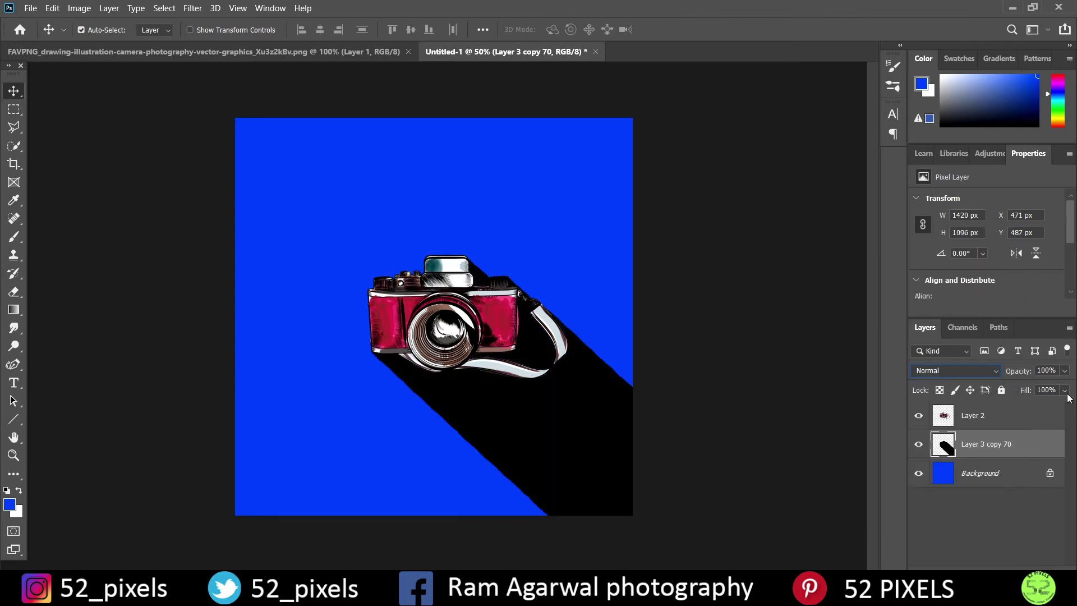
click(1064, 371)
drag(1068, 391, 1021, 398)
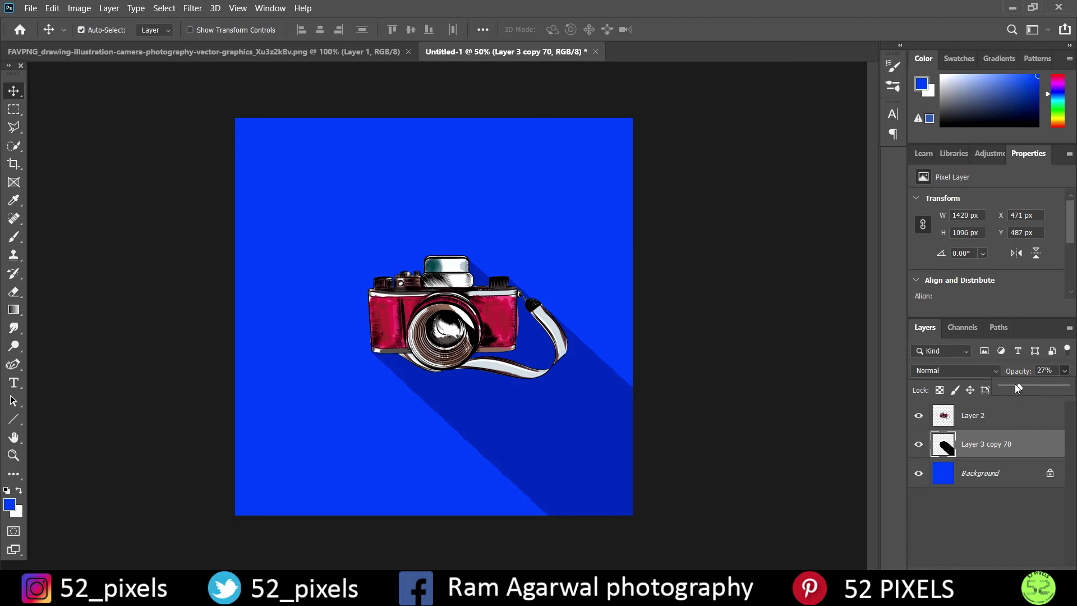
drag(1018, 391, 1014, 392)
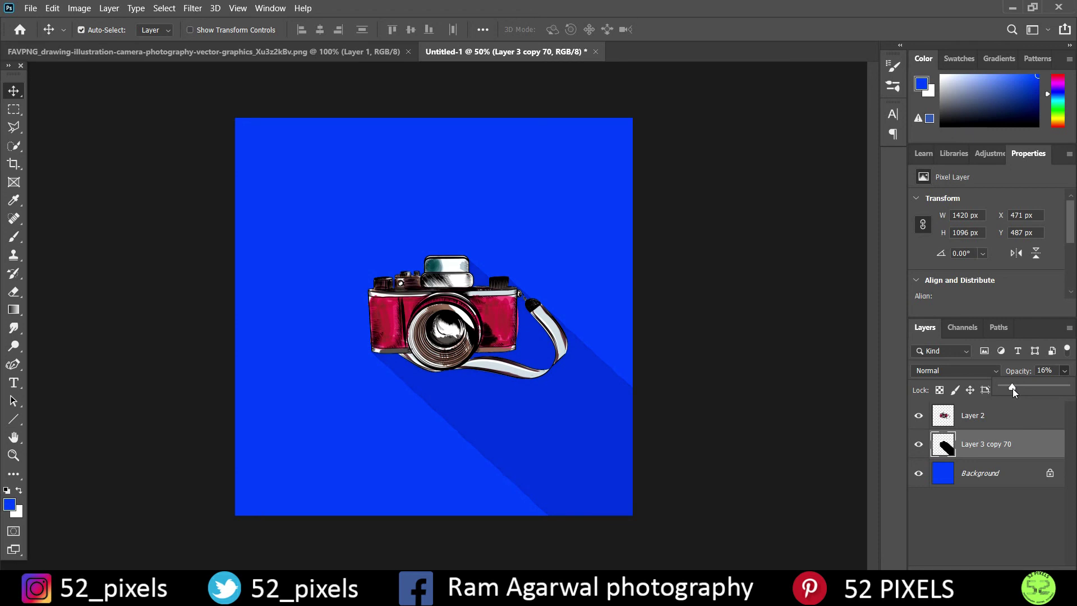